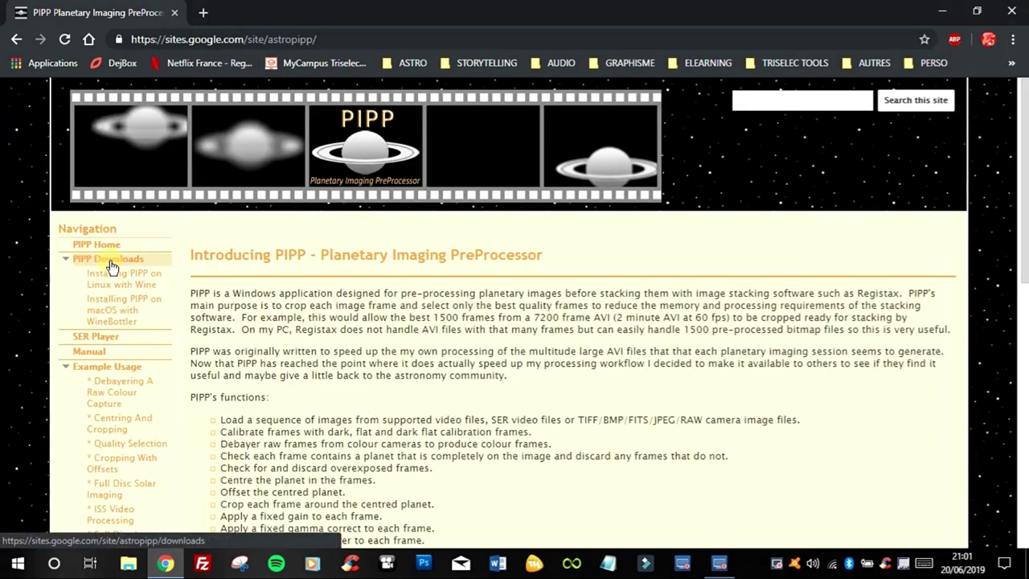
Open the PIPP downloads page on the PIPP website
click(143, 266)
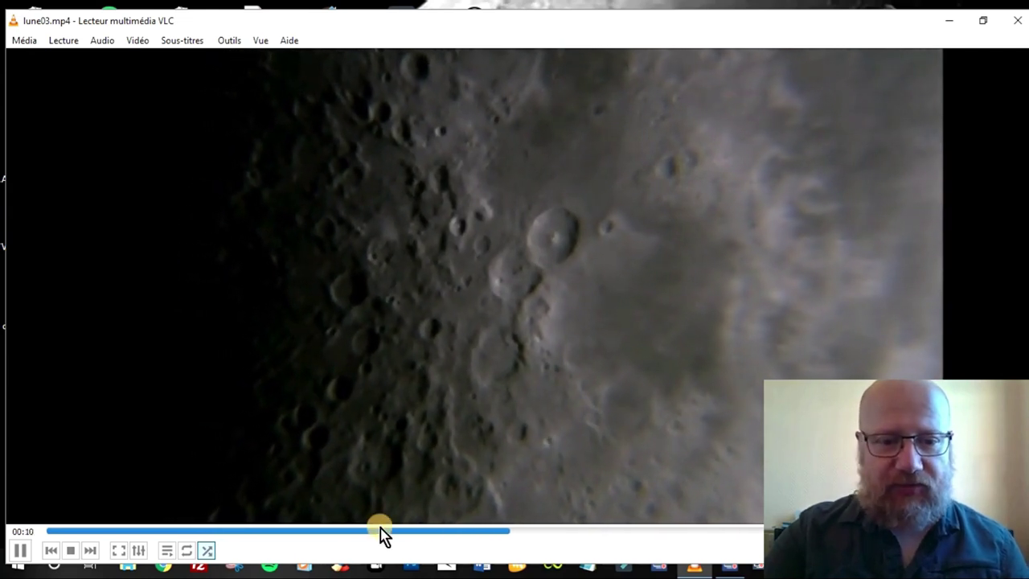
Skim through the lune03.mp4 Moon video at several points and close the media player
click(196, 532)
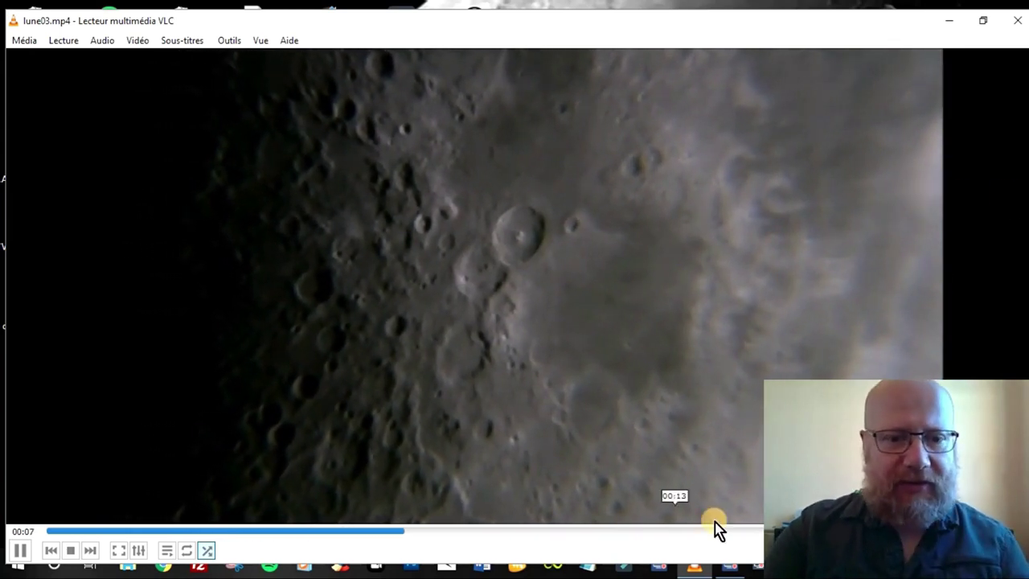
click(389, 532)
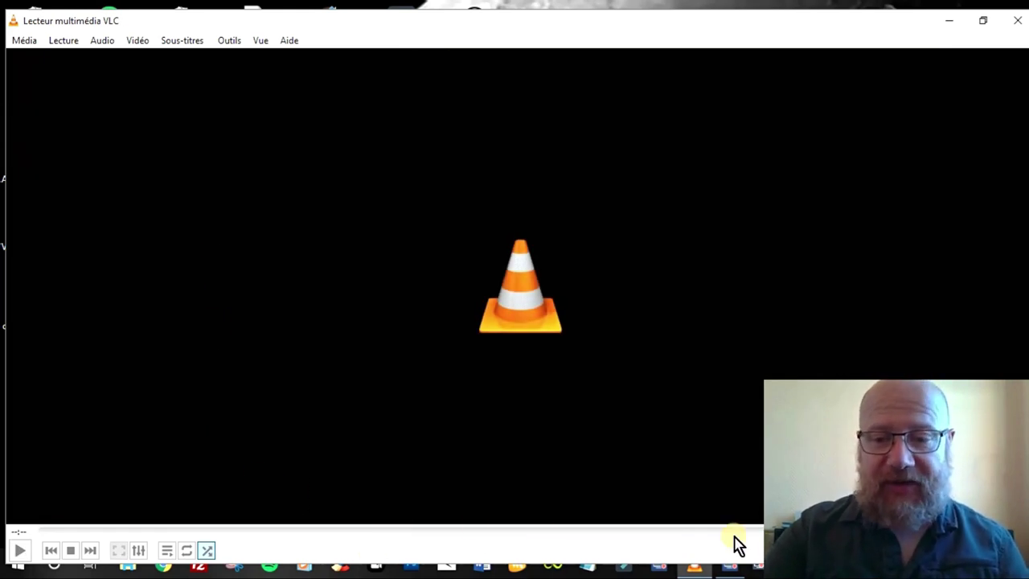
click(208, 547)
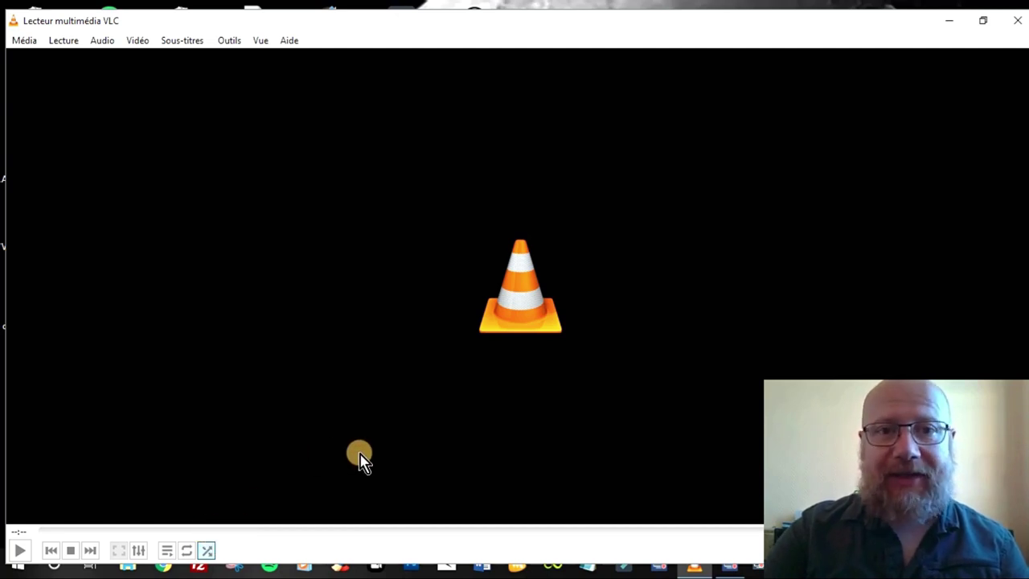
click(1018, 22)
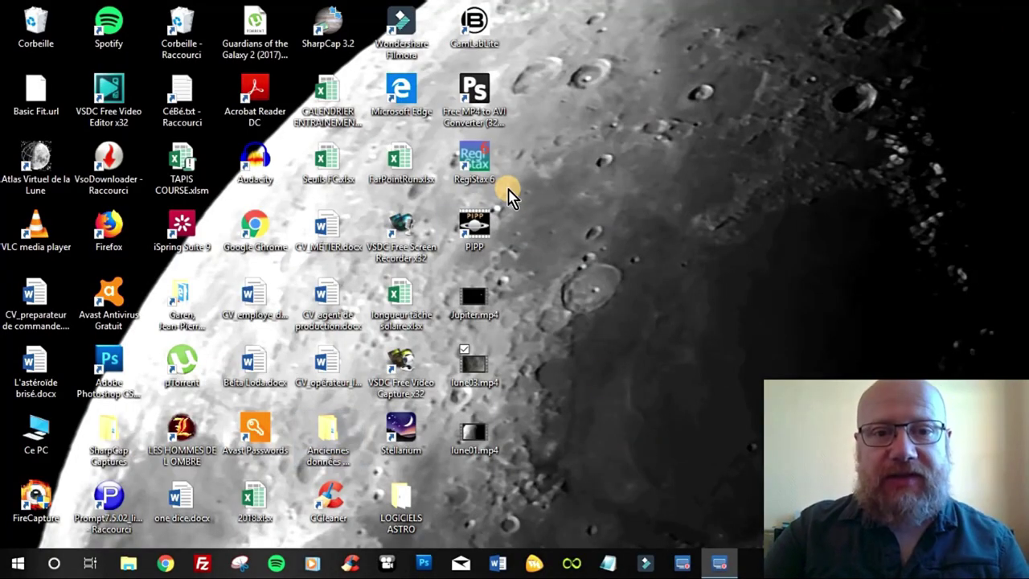
Load lune03.mp4 from the desktop into PIPP and maximize the main window
double_click(476, 227)
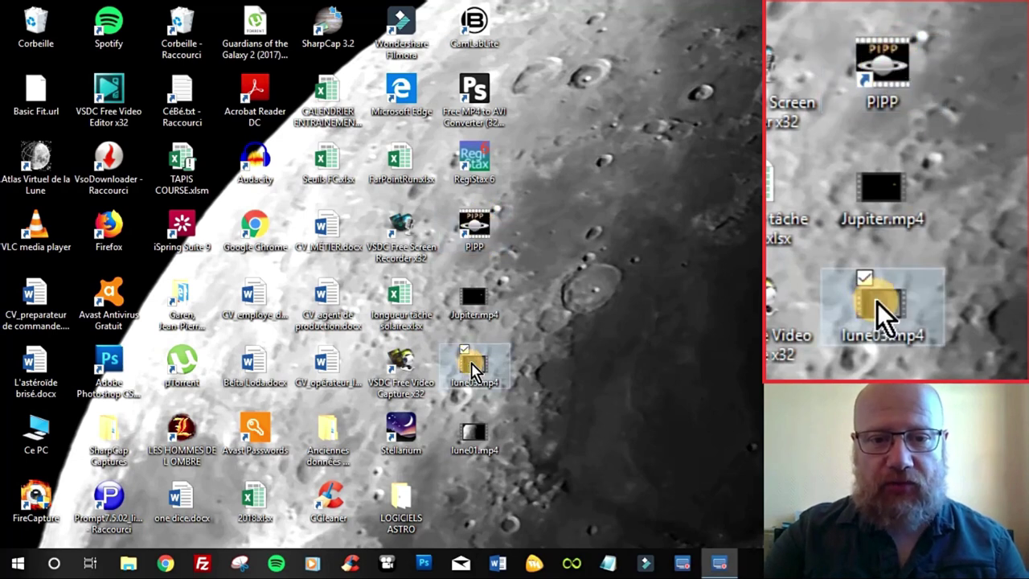
drag(474, 369, 474, 228)
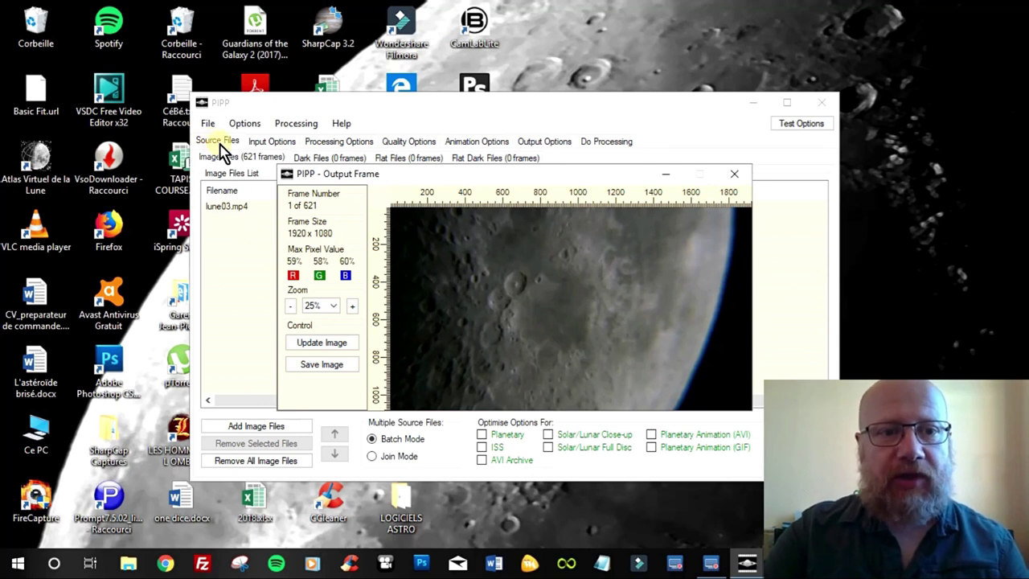
click(788, 103)
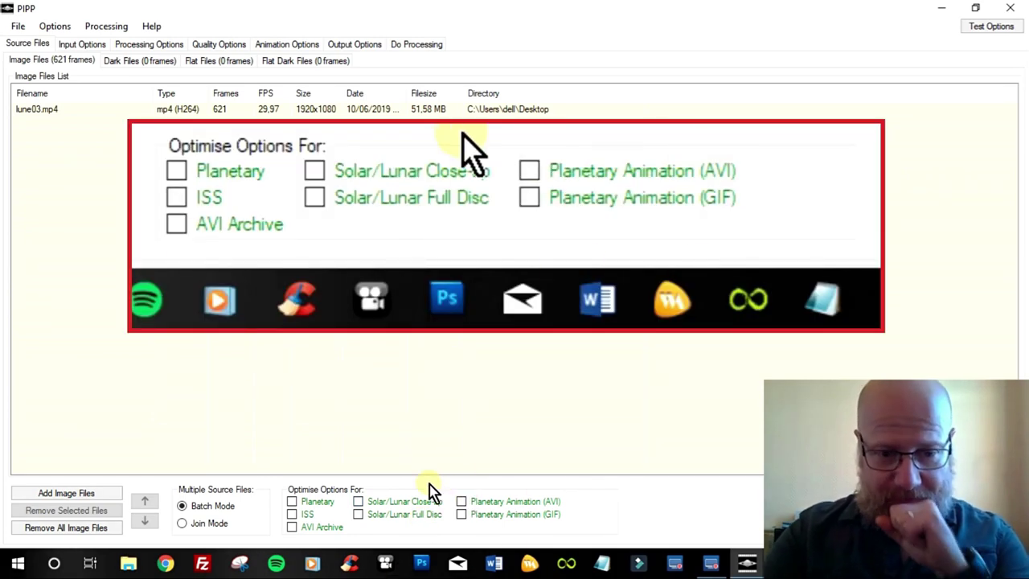
Try the Solar/Lunar Close-up, Solar/Lunar Full Disc and Planetary optimisation presets, ending with Solar/Lunar Close-up selected
click(359, 502)
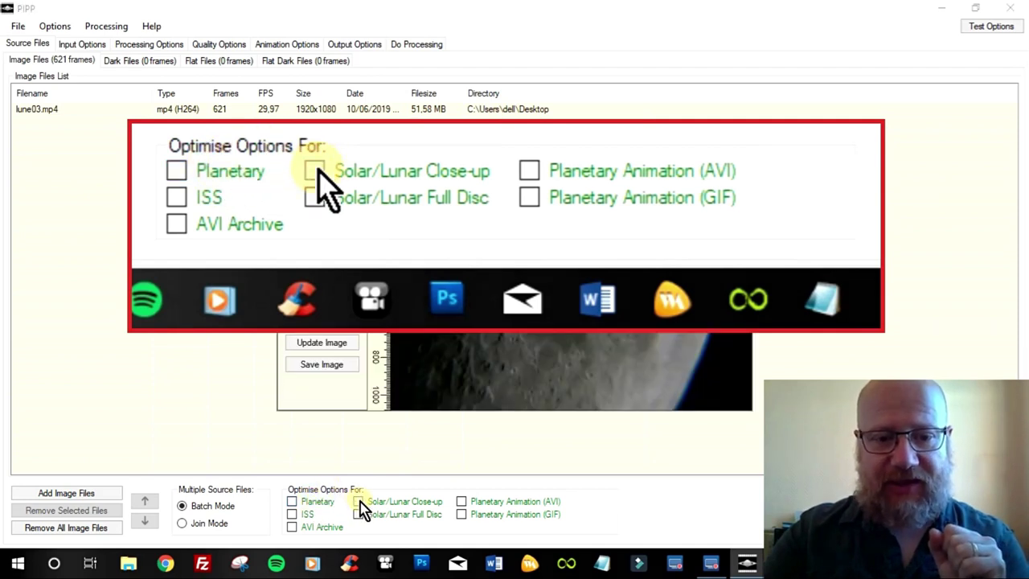
click(361, 500)
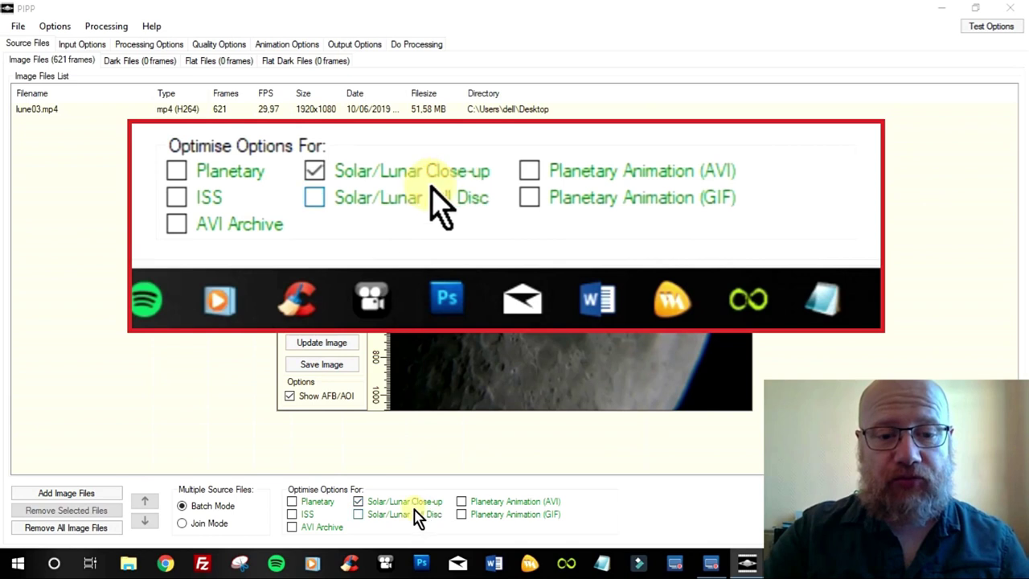
click(358, 515)
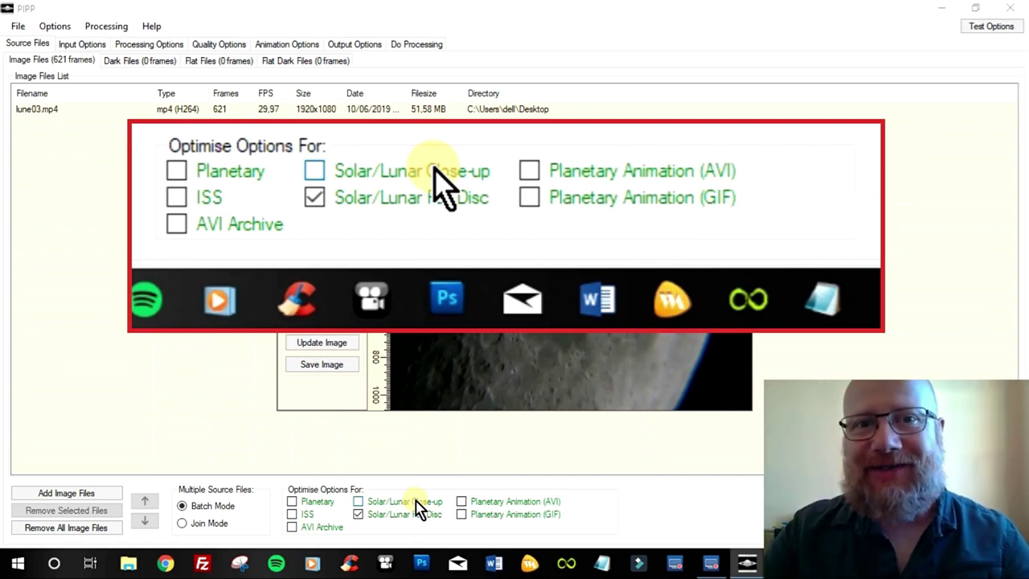
click(293, 503)
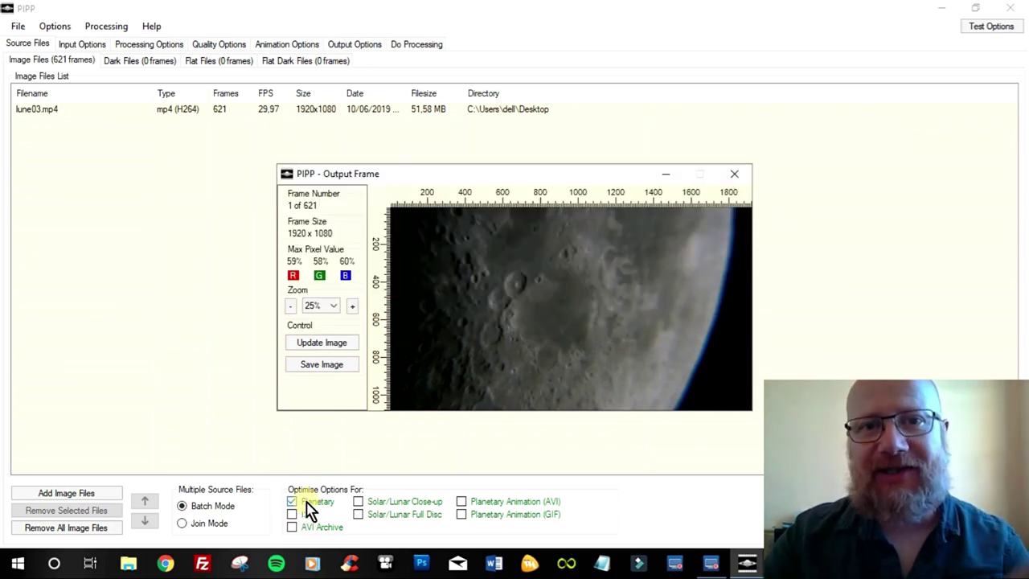
click(360, 512)
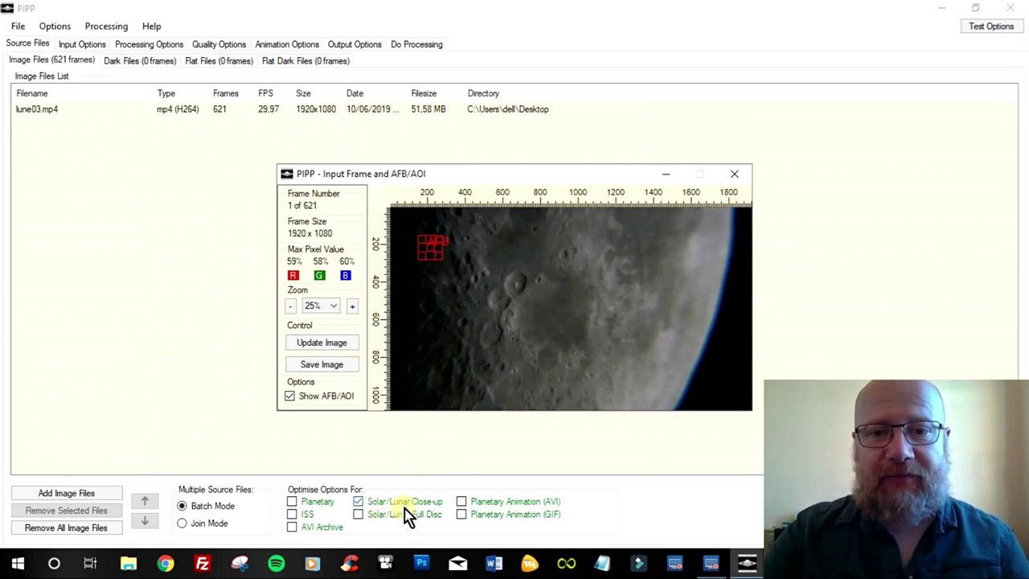
Resize the anchor feature box to about 128 × 144 pixels and place it over the small crater at about X 390, Y 314
drag(475, 179, 381, 114)
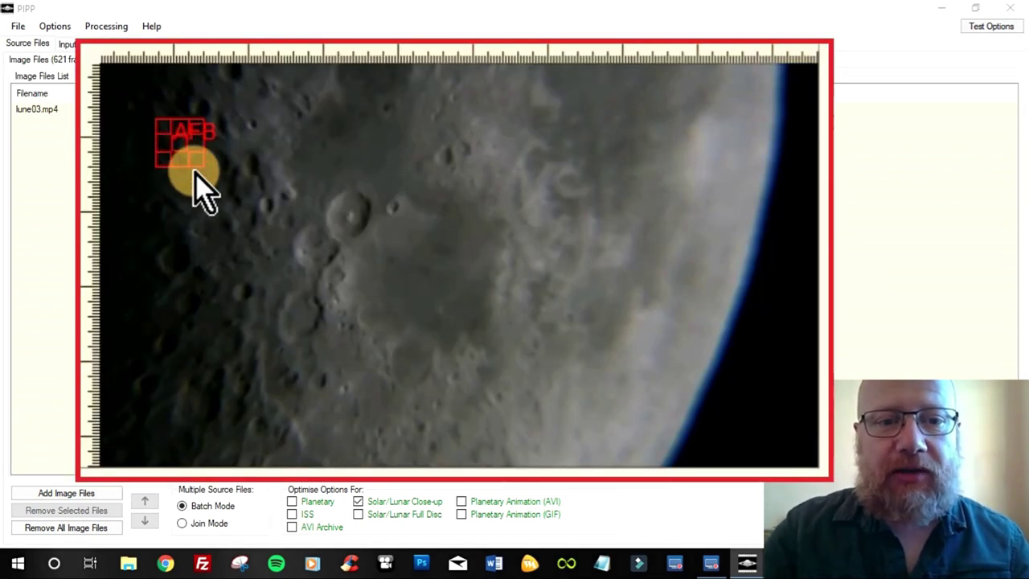
drag(203, 163, 281, 276)
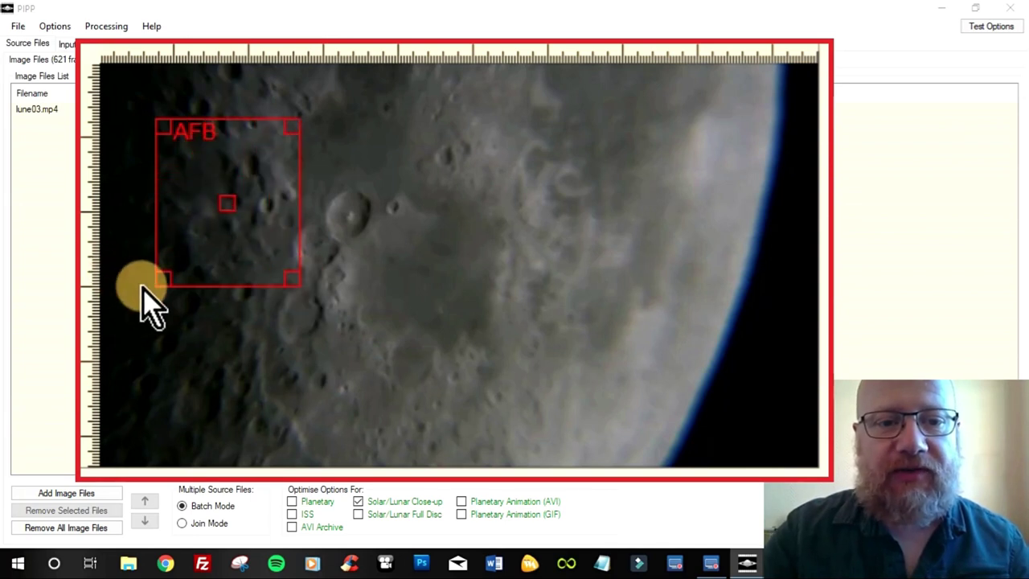
drag(163, 280, 344, 158)
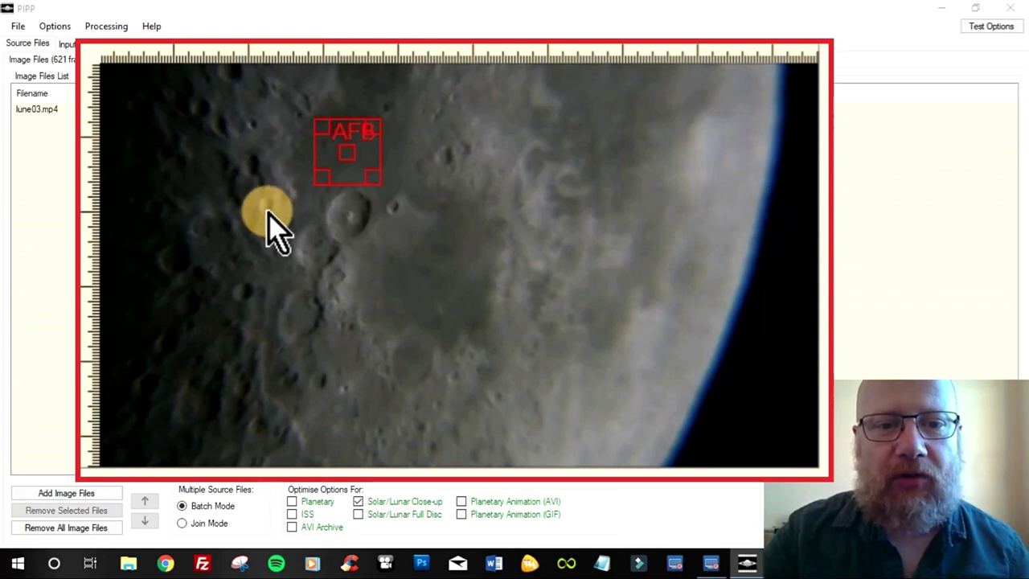
drag(351, 156, 271, 211)
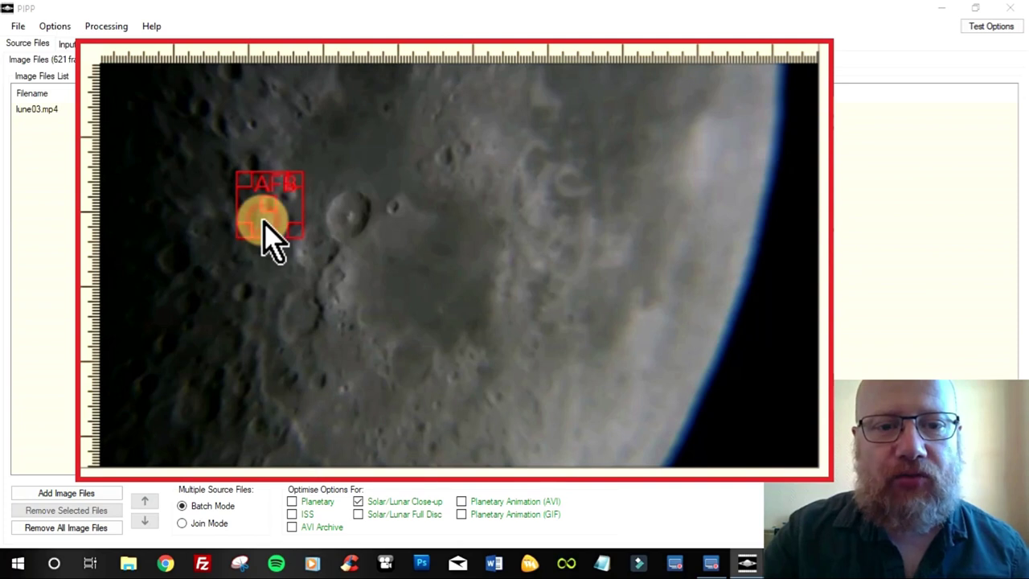
mouse_move(286, 218)
mouse_down()
mouse_move(268, 206)
mouse_move(280, 273)
mouse_move(269, 212)
mouse_move(394, 276)
mouse_move(268, 234)
mouse_move(280, 217)
mouse_move(242, 189)
mouse_move(287, 220)
mouse_move(273, 211)
mouse_up()
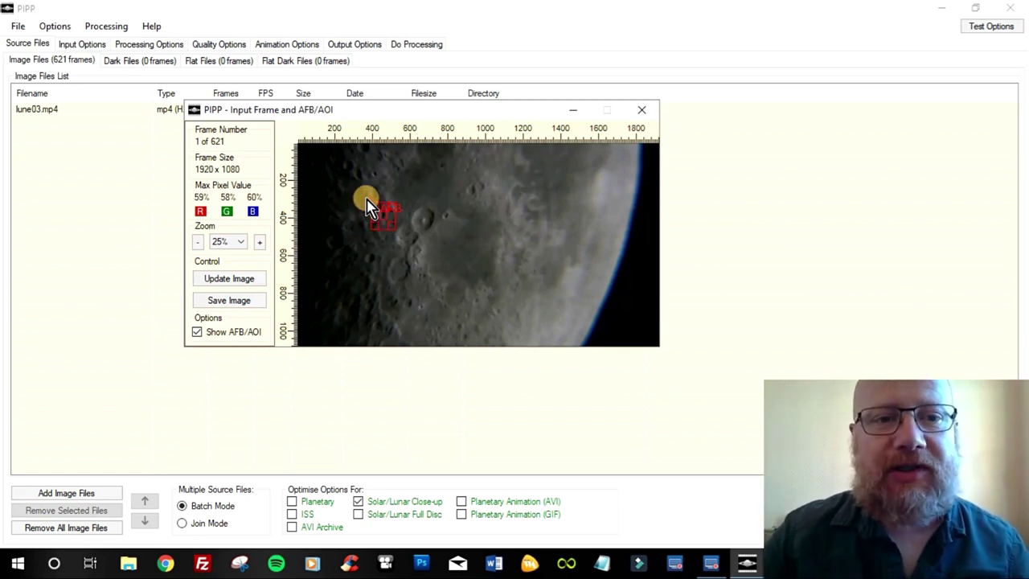
Enable the Area Of Interest and adjust it around the anchor box to about 708 × 456 pixels at X 342, Y 310
drag(381, 116, 371, 214)
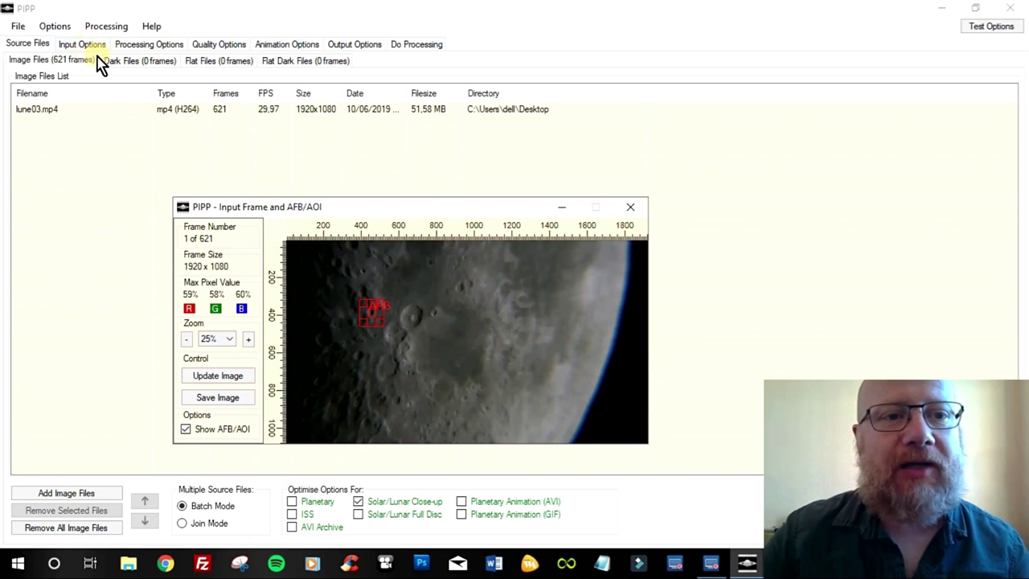
click(160, 47)
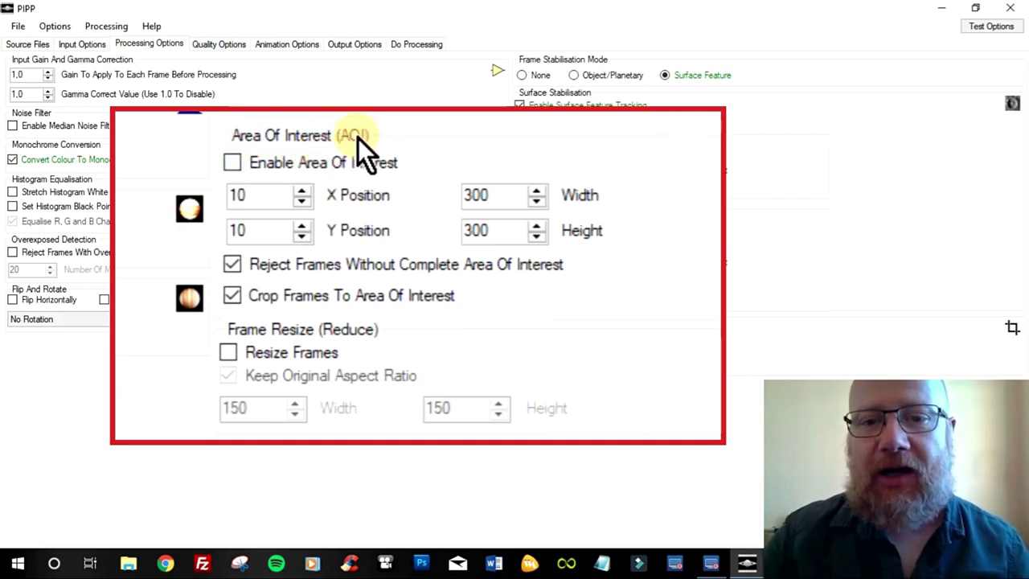
click(233, 163)
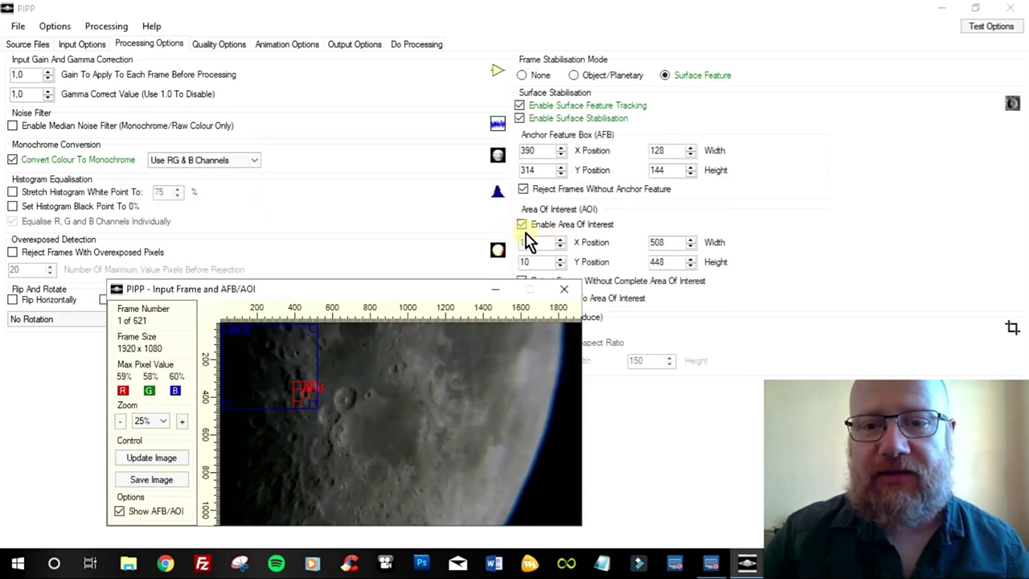
drag(445, 295, 479, 47)
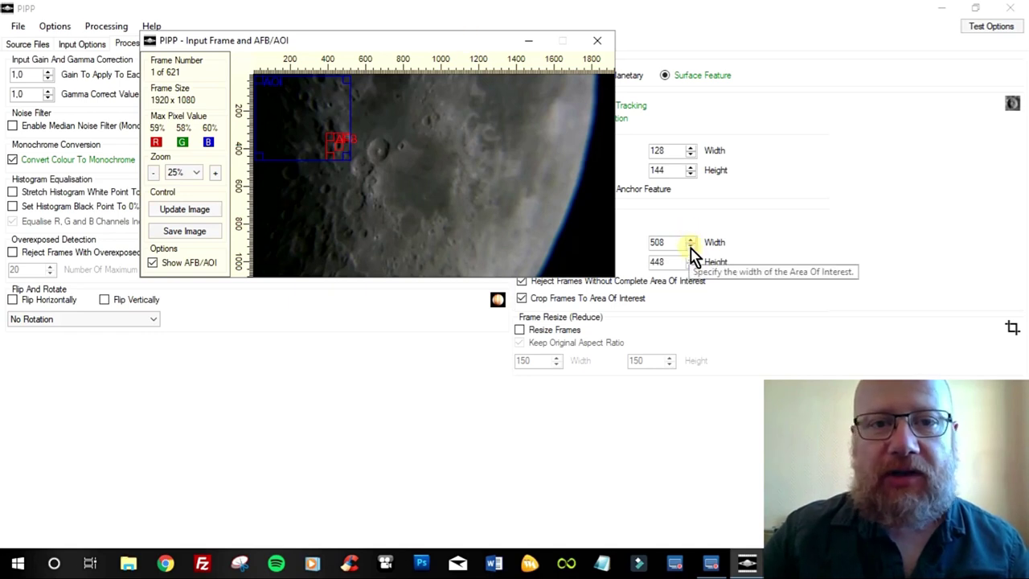
drag(438, 52, 547, 149)
mouse_move(467, 244)
mouse_down()
mouse_move(458, 268)
mouse_move(459, 256)
mouse_up()
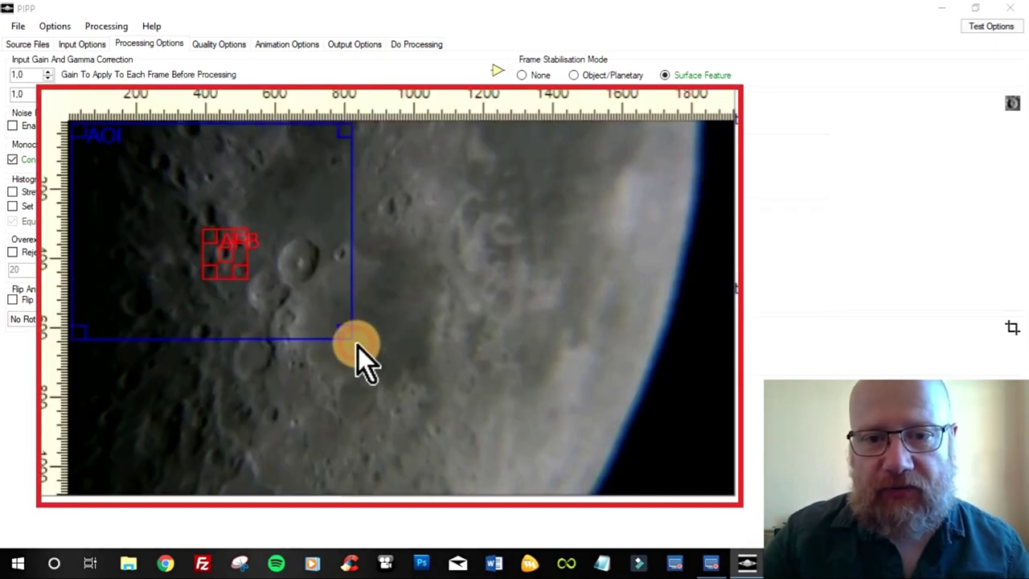
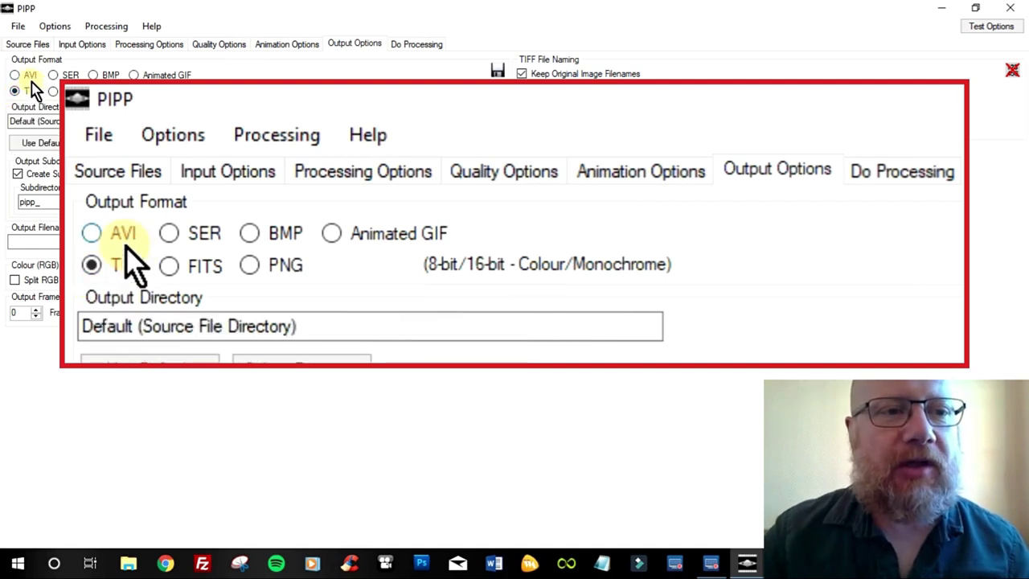
Set the output format to AVI and have the output folder open when processing completes
click(14, 75)
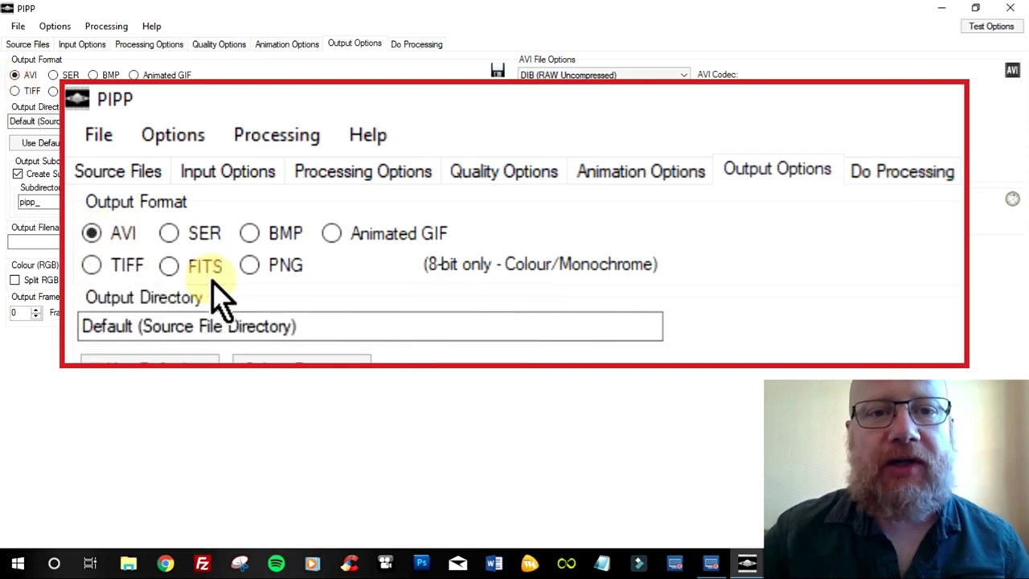
click(412, 46)
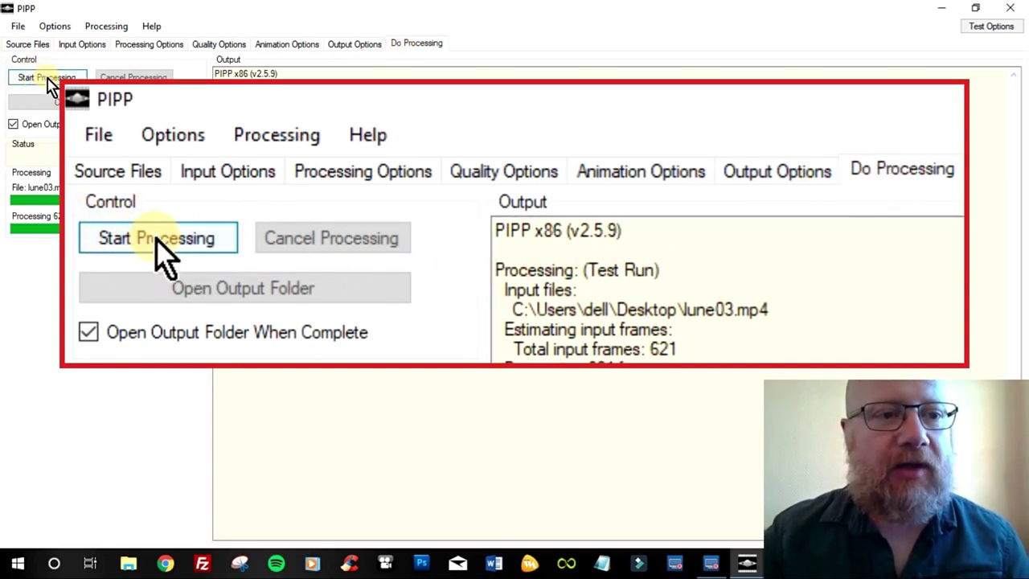
click(15, 127)
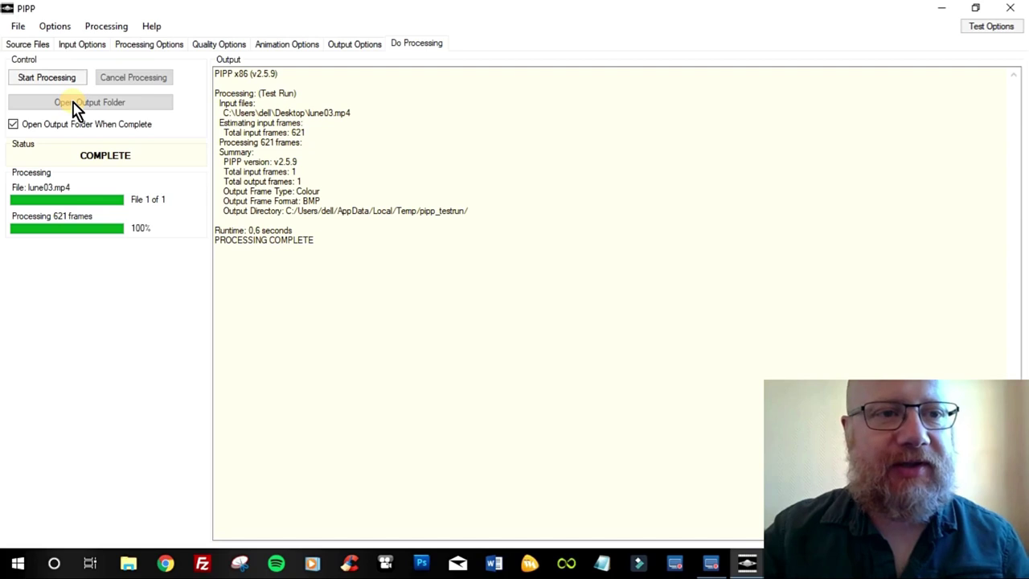
Recheck the source, processing and output settings, and start processing lune03.mp4
click(36, 48)
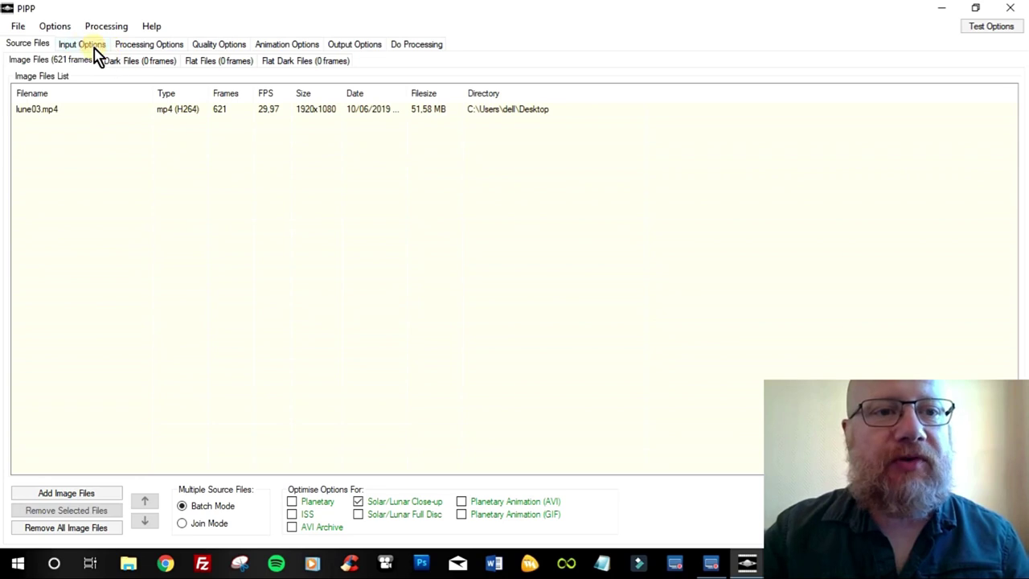
click(149, 47)
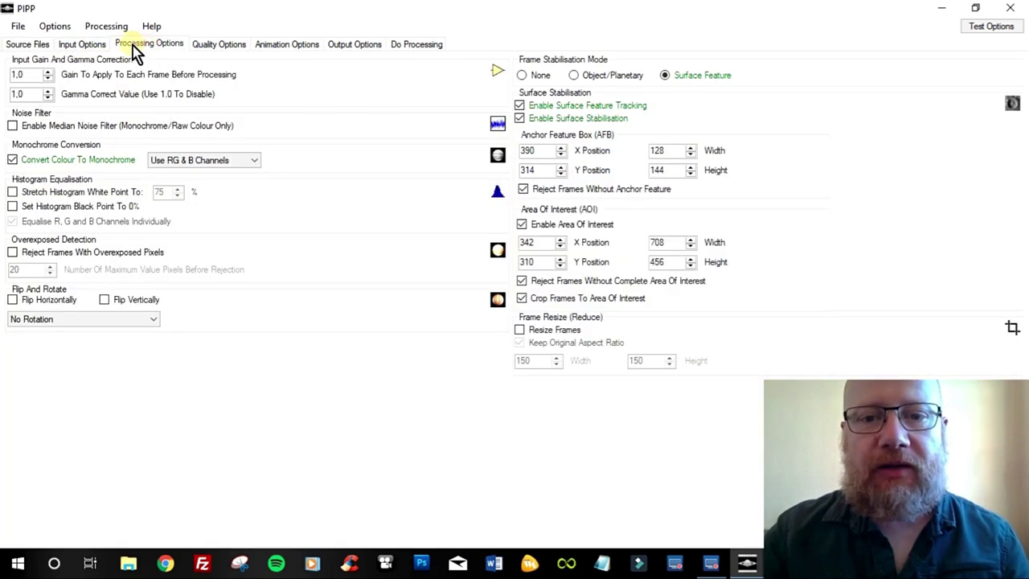
click(521, 225)
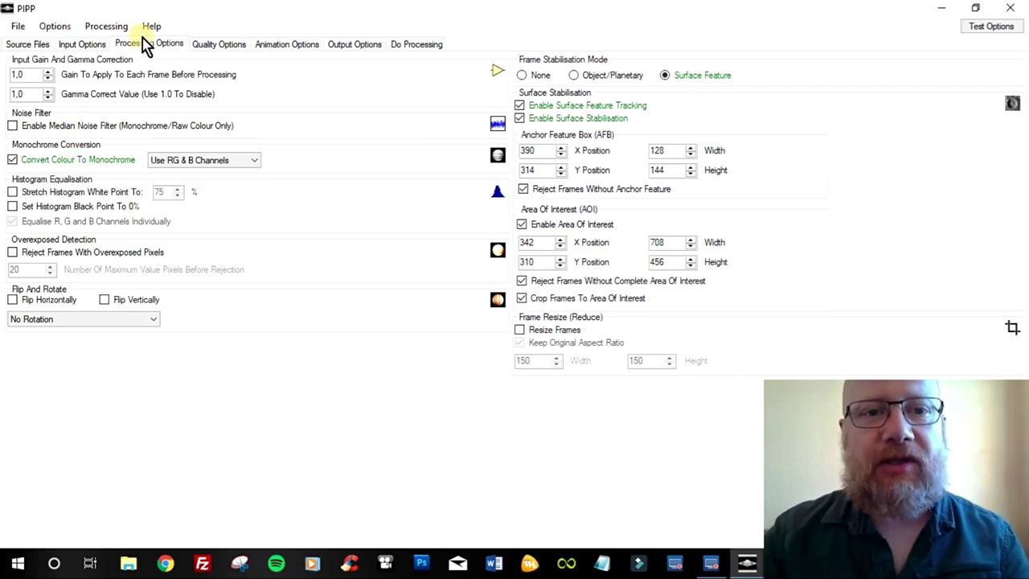
click(345, 48)
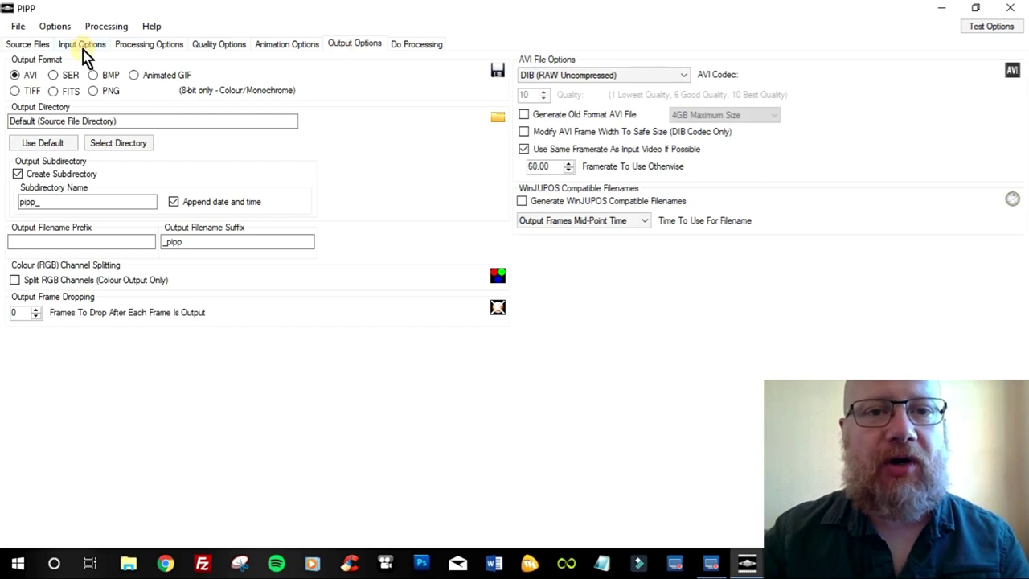
click(412, 48)
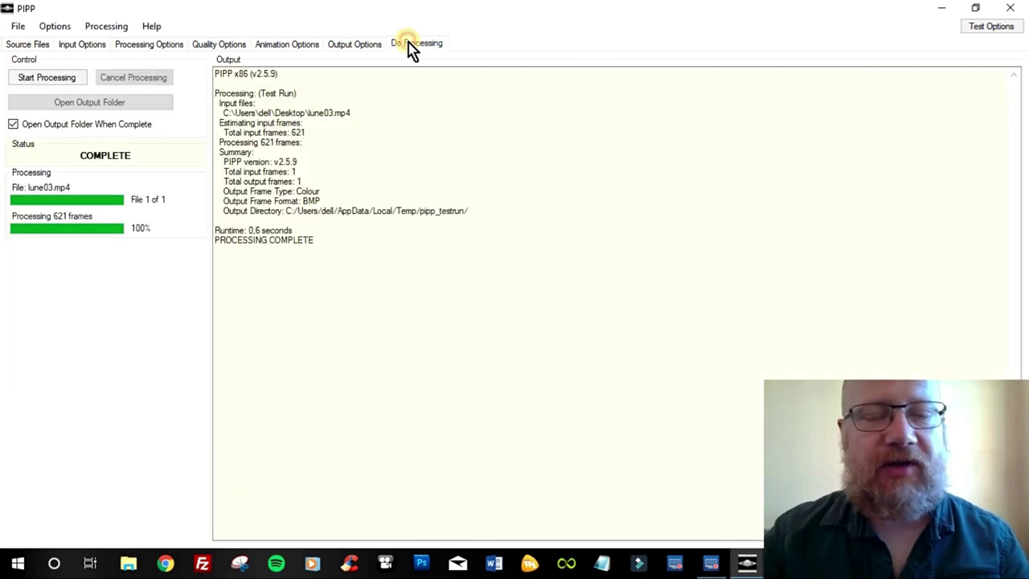
click(48, 79)
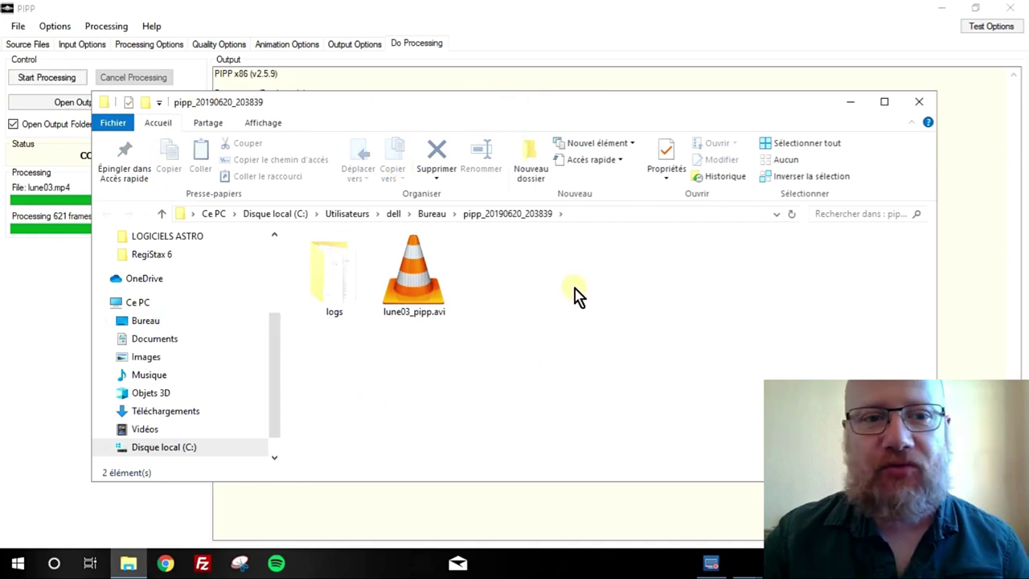
Play the processed video lune03_pipp.avi from the output folder
click(401, 279)
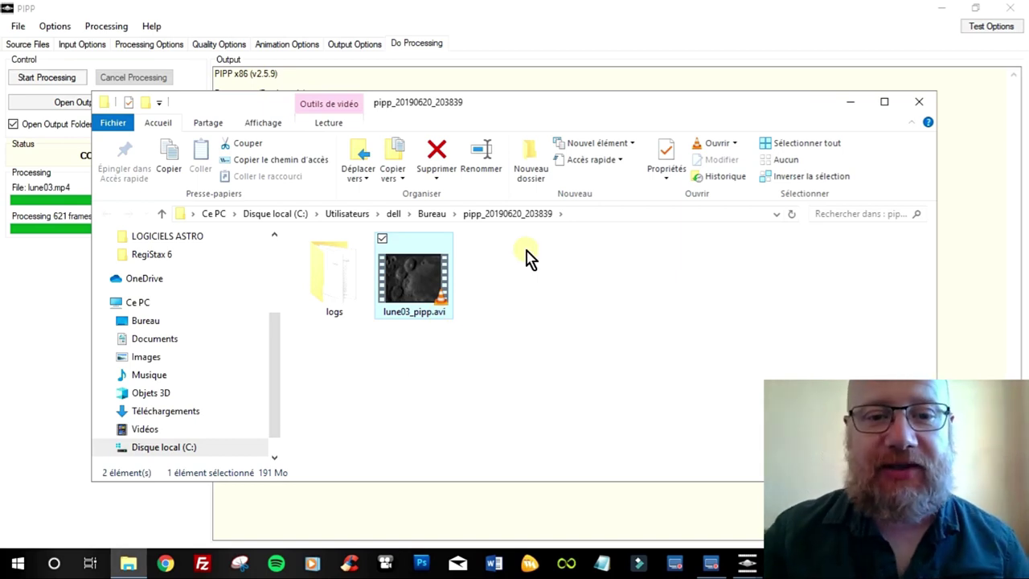
double_click(416, 287)
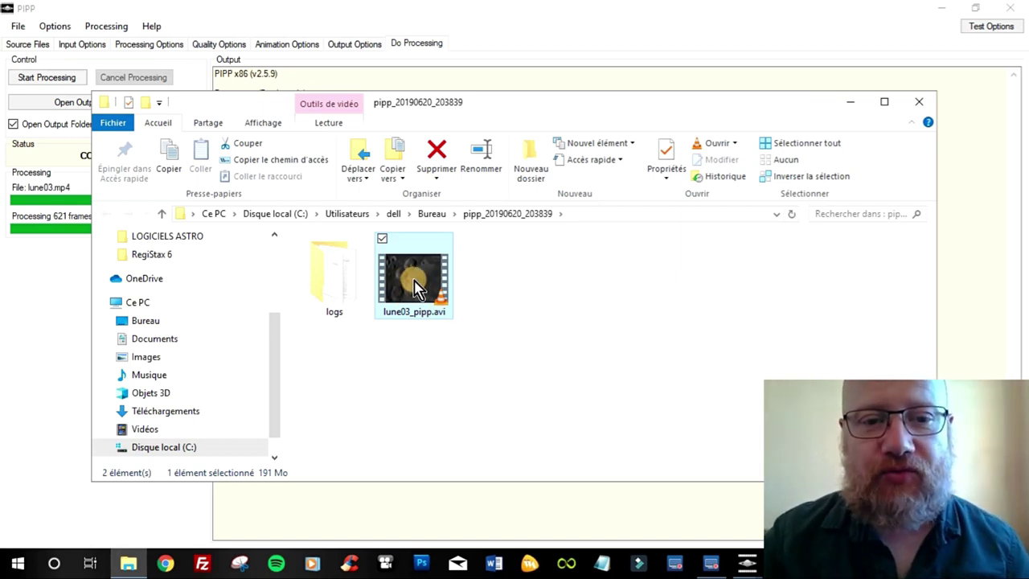